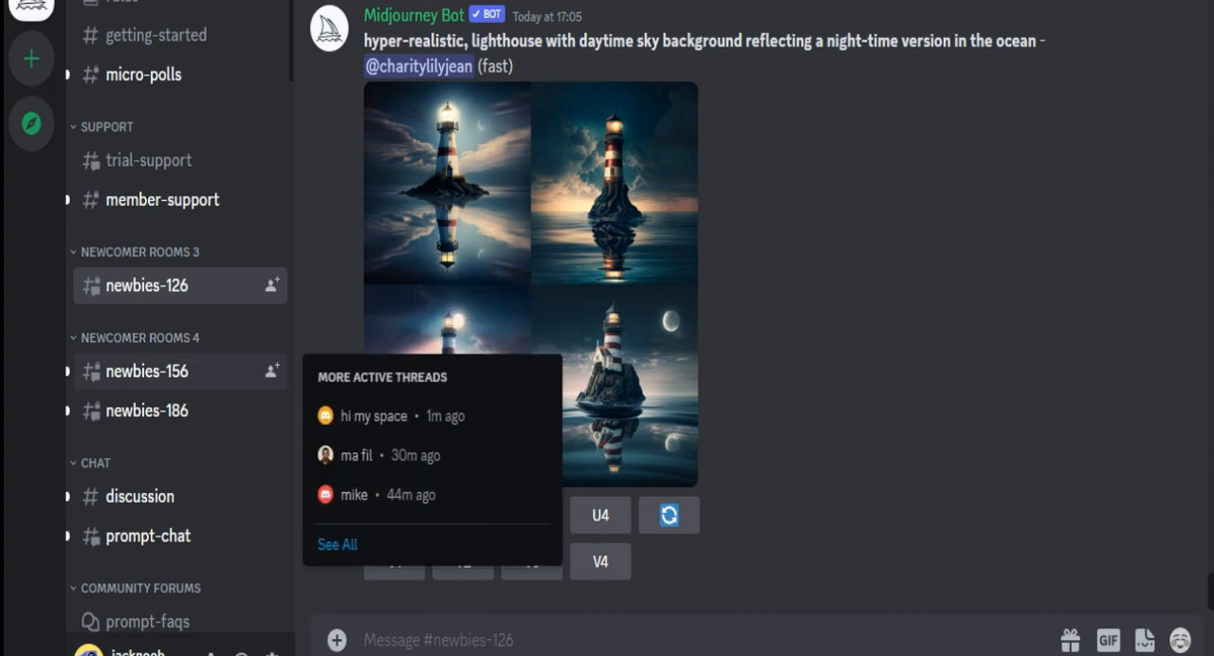
# - Start an /imagine prompt with the text "a mascot logo of an ice cream brand,"
pyautogui.write('/i')
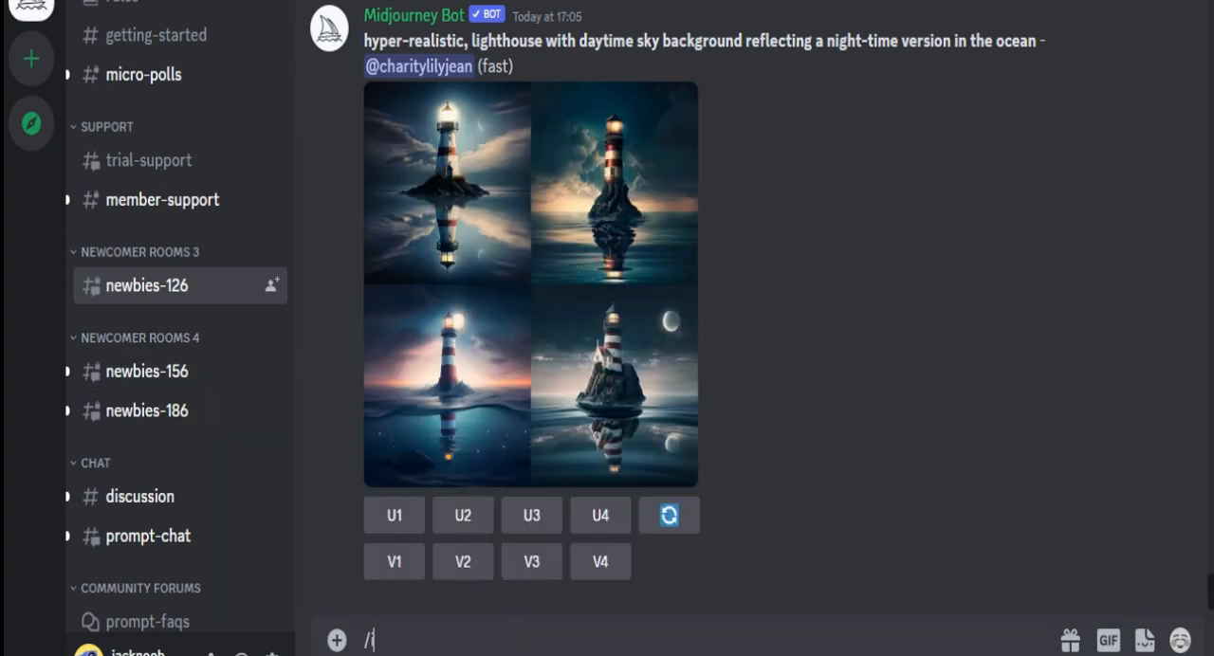
pyautogui.write('magine')
pyautogui.press('Tab')
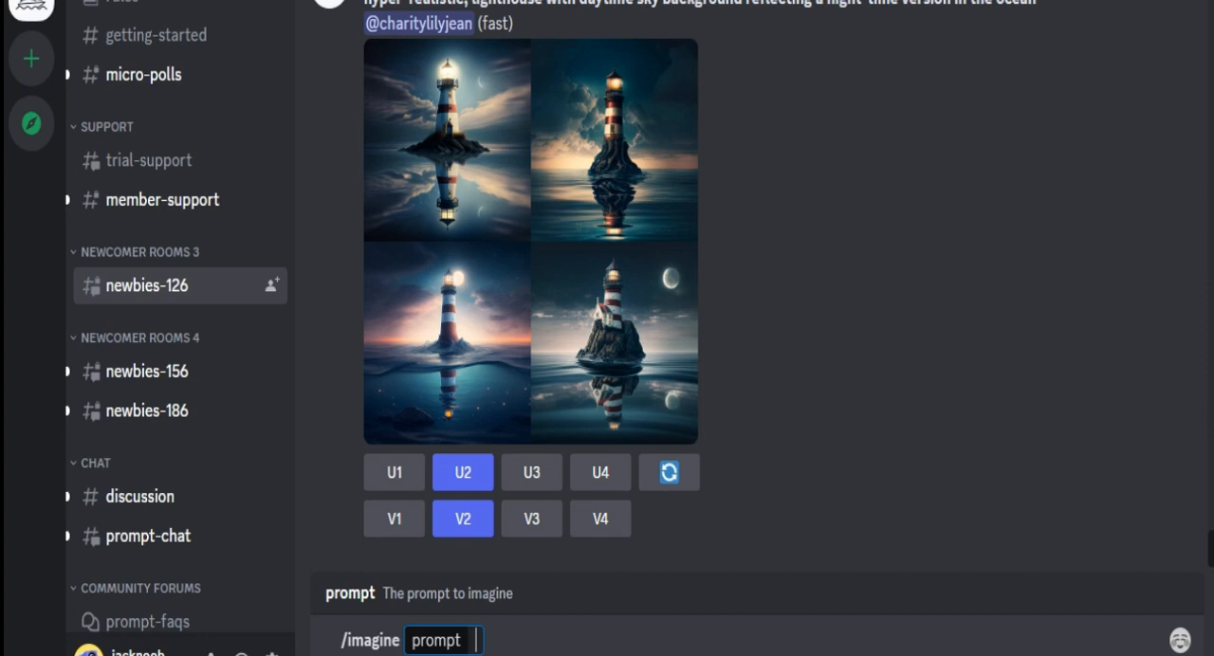
pyautogui.write('a m')
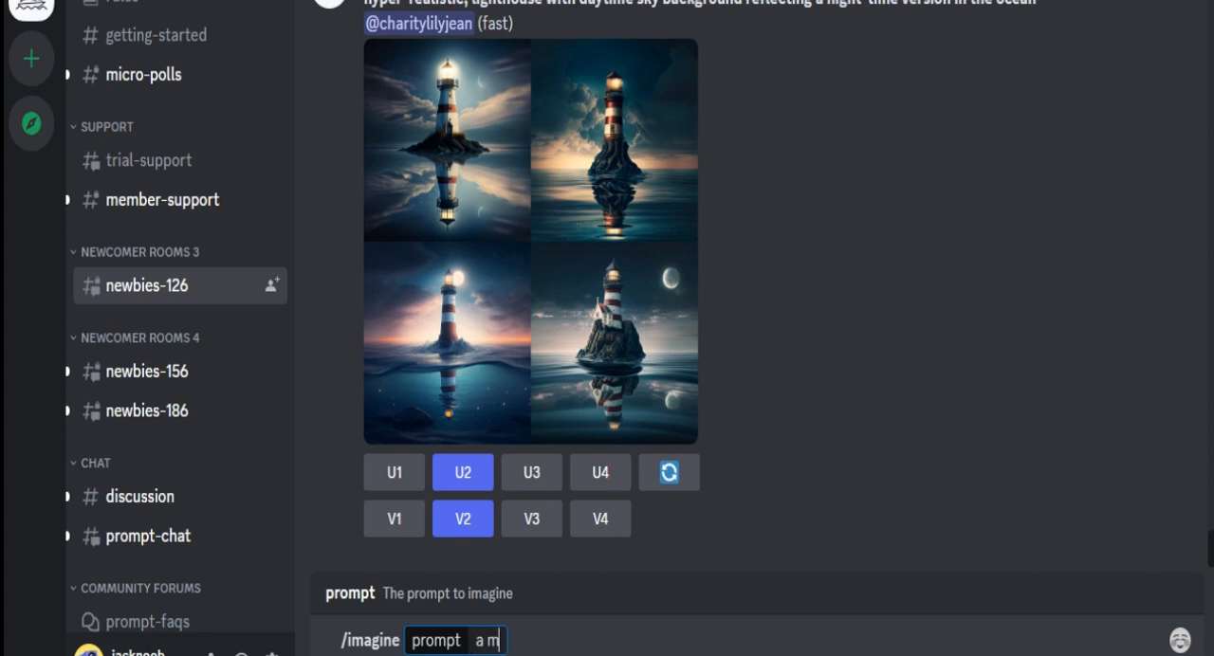
pyautogui.write('ascot')
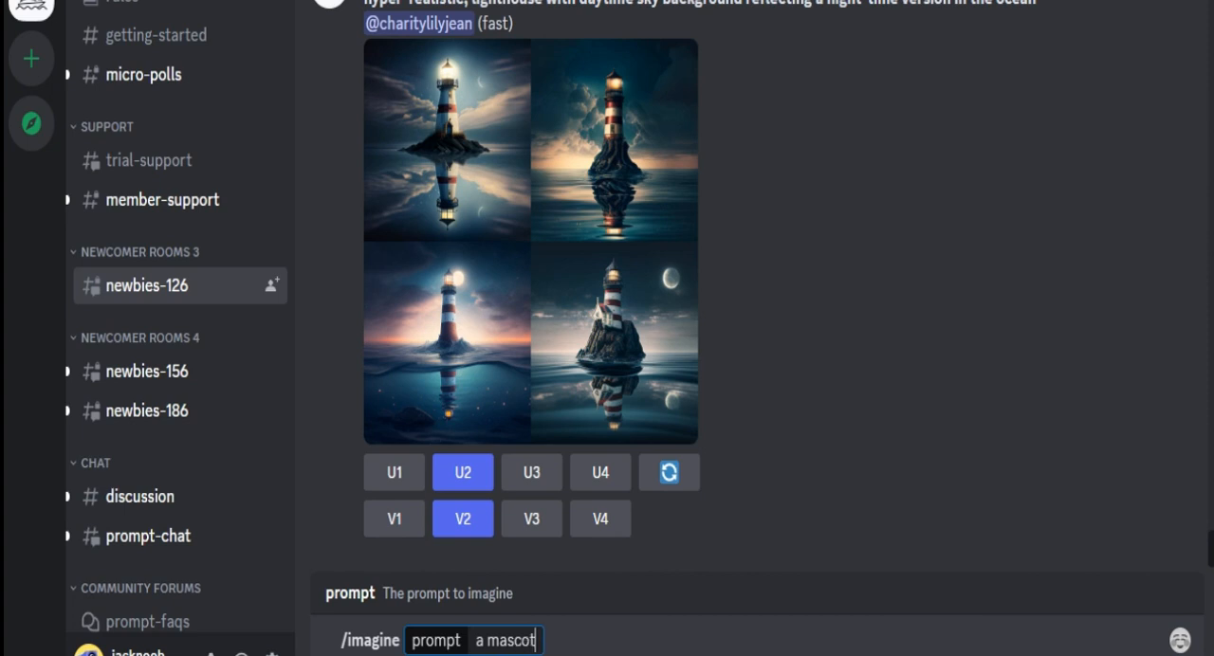
pyautogui.write(' logo')
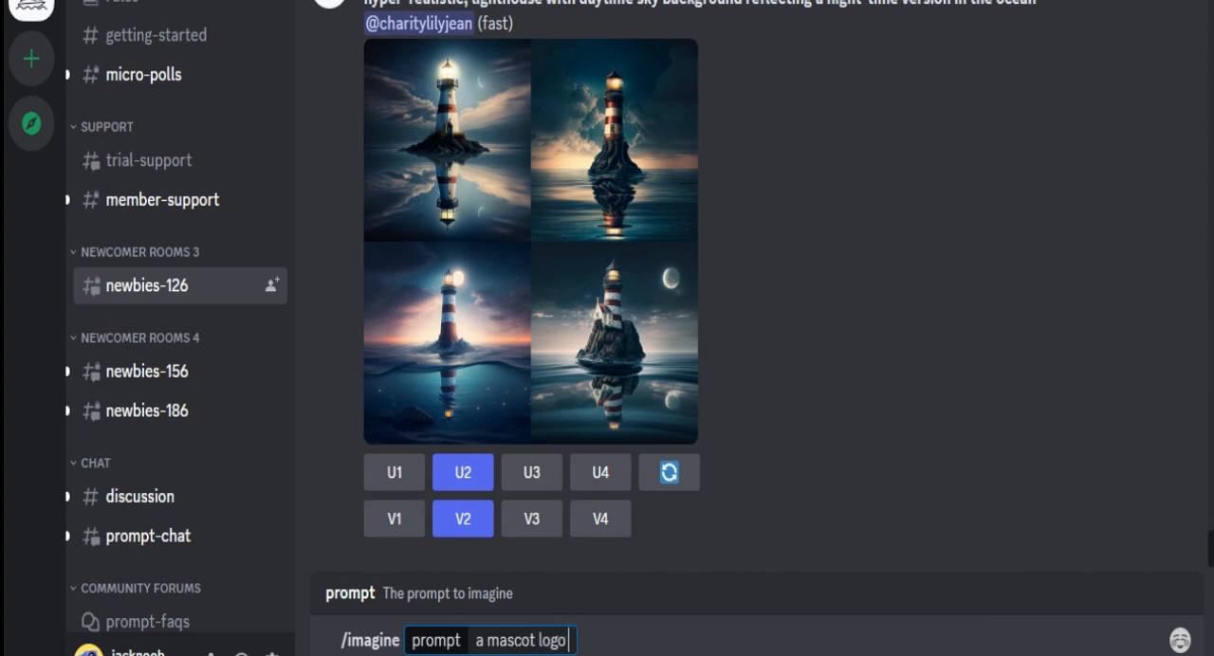
pyautogui.write(' of an')
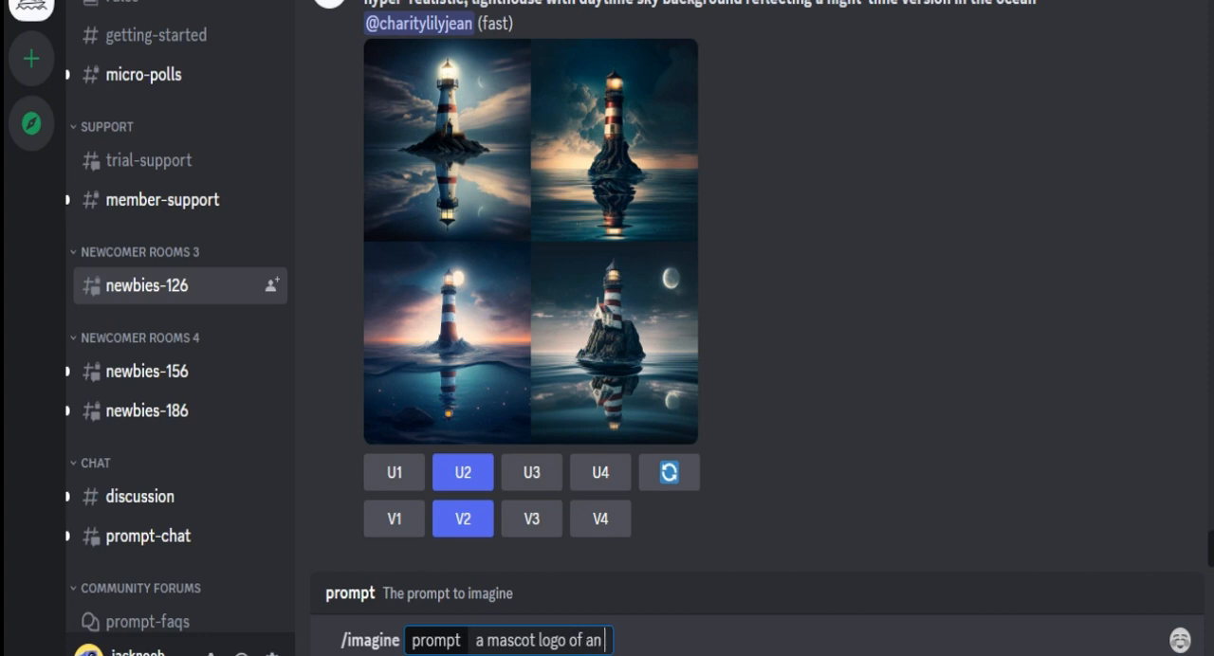
pyautogui.write(' ice cr')
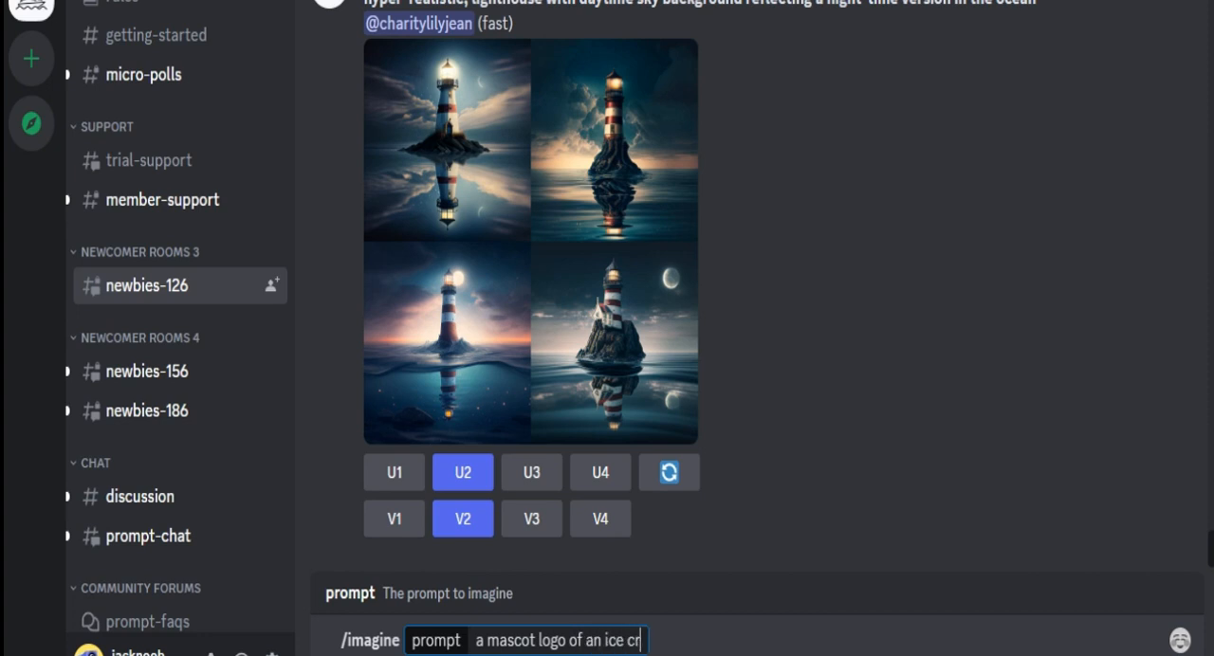
pyautogui.write('eam brand')
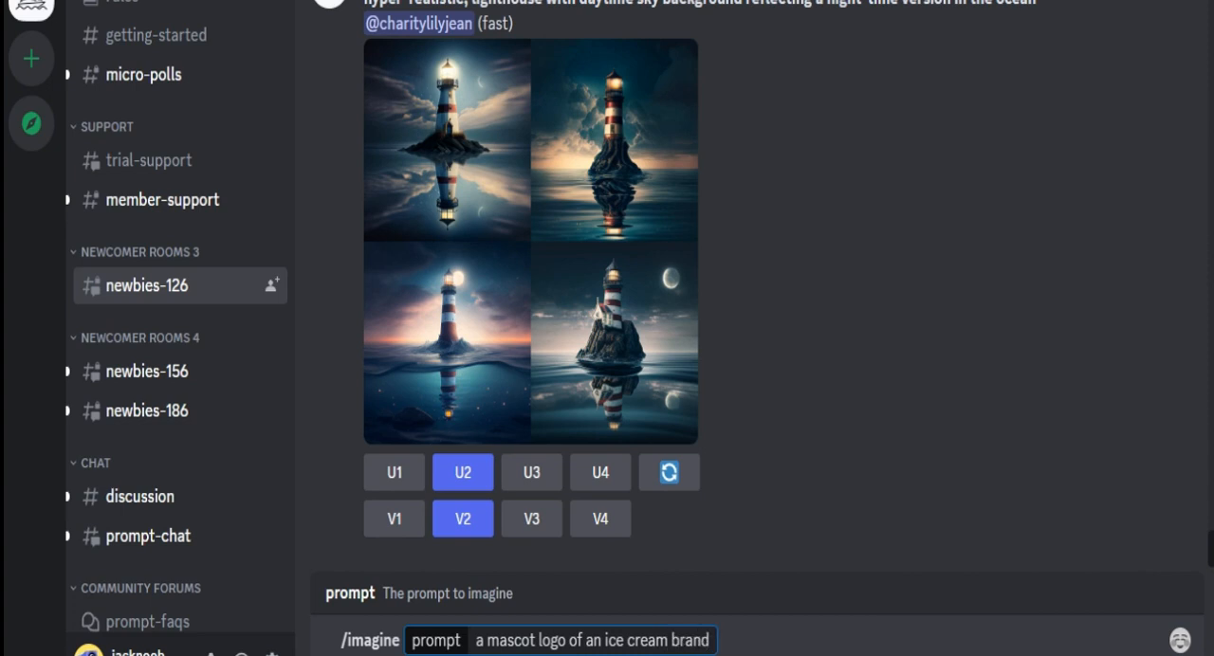
pyautogui.write(',')
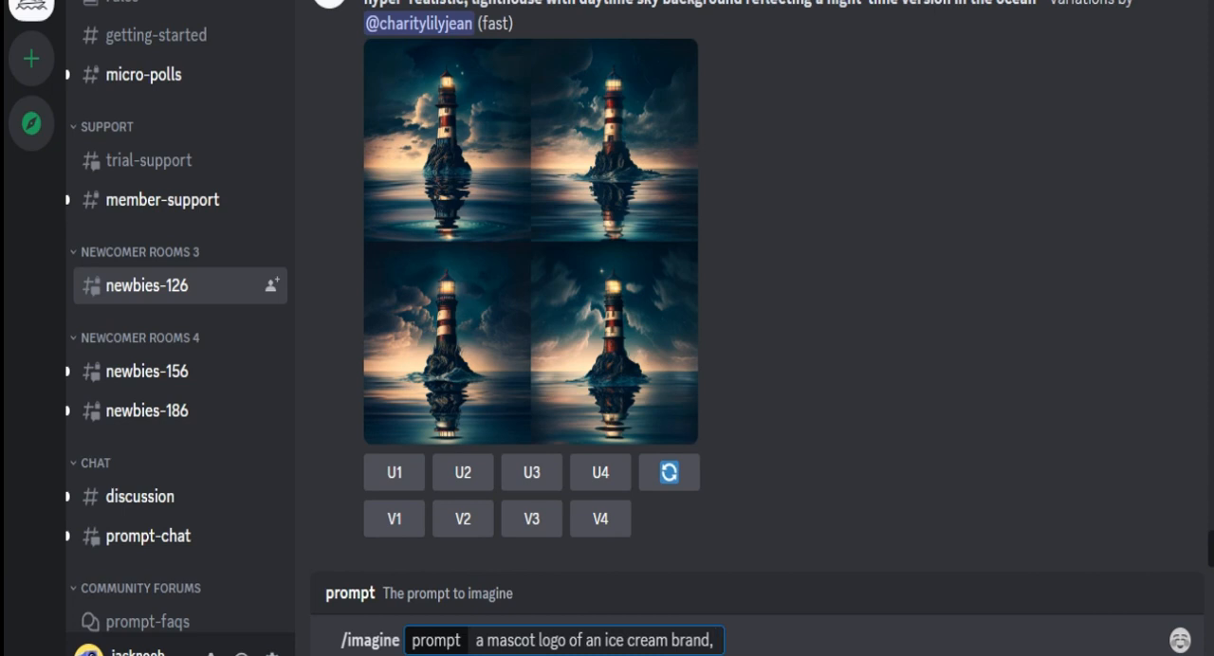
# - Add the style and artist terms "pop art, by pablo picasso," to the image prompt
pyautogui.write('pop art,')
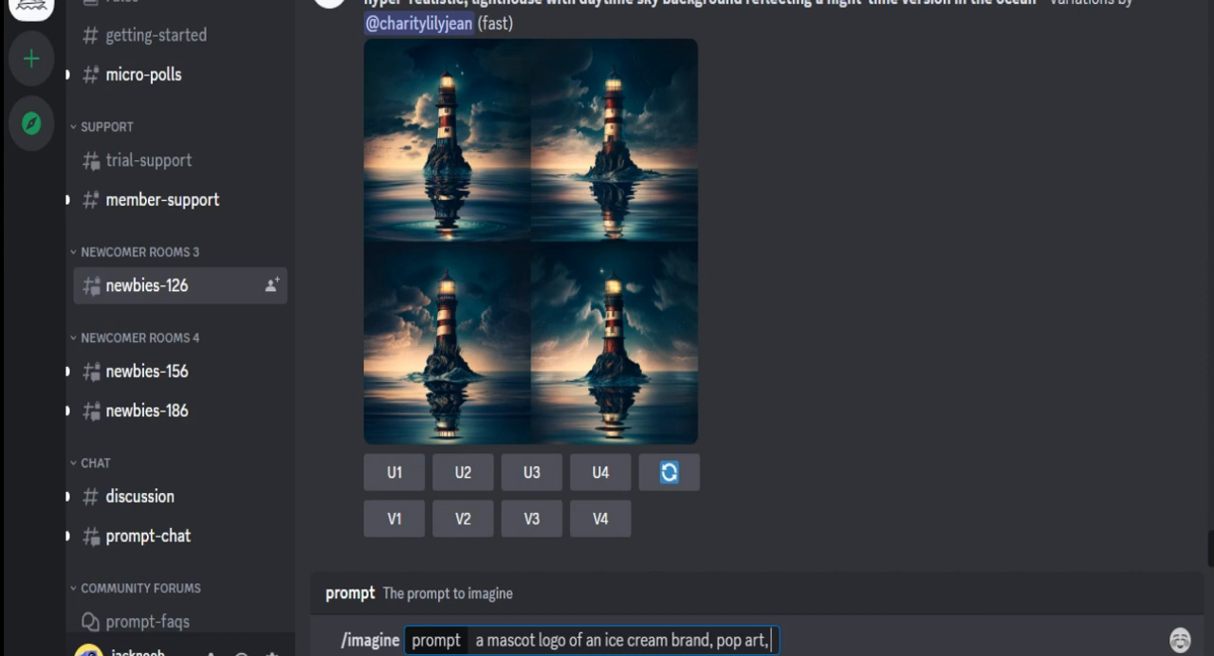
pyautogui.write('by p')
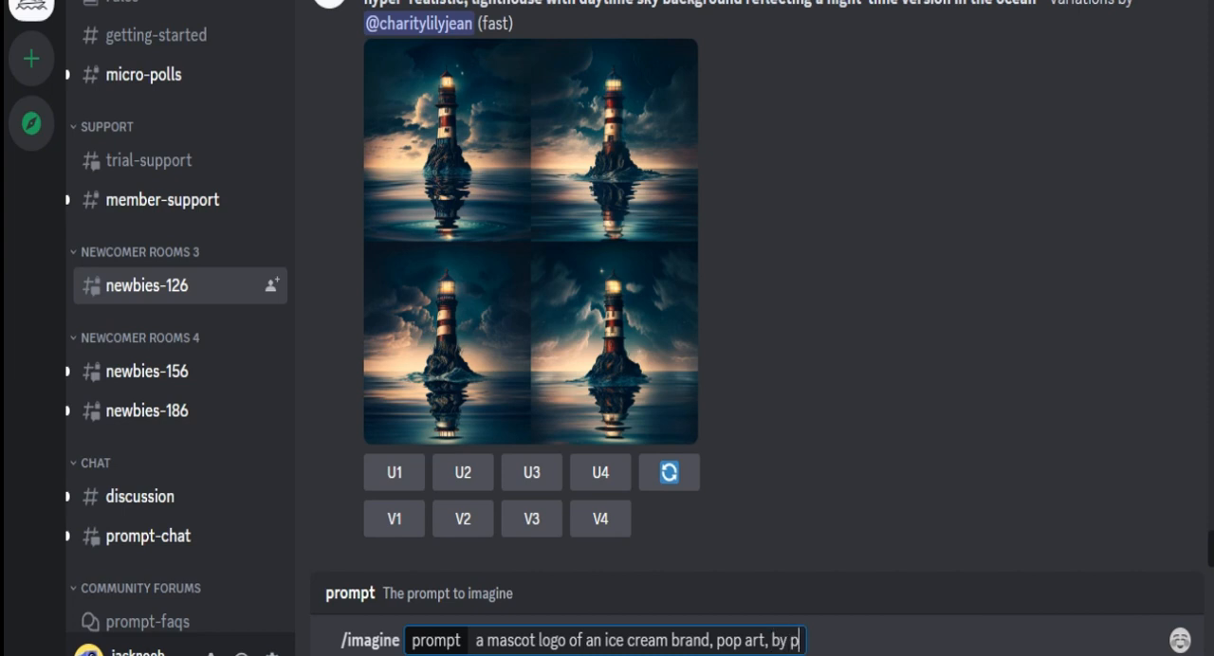
pyautogui.write('ablo pi')
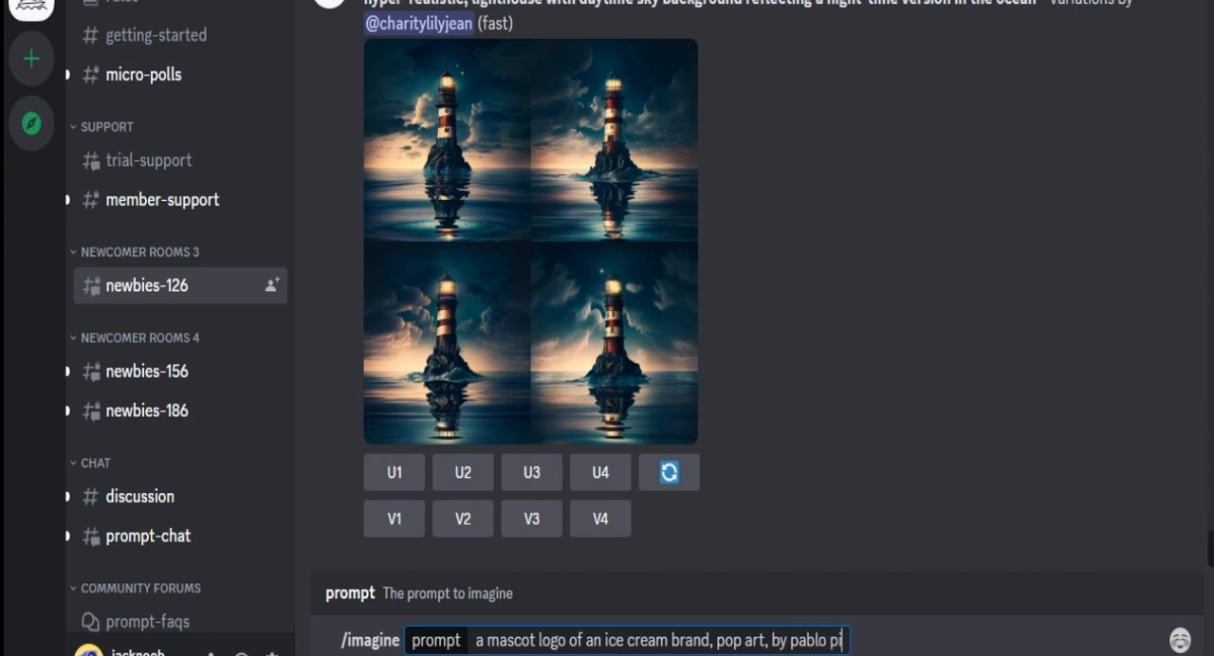
pyautogui.write('casso,')
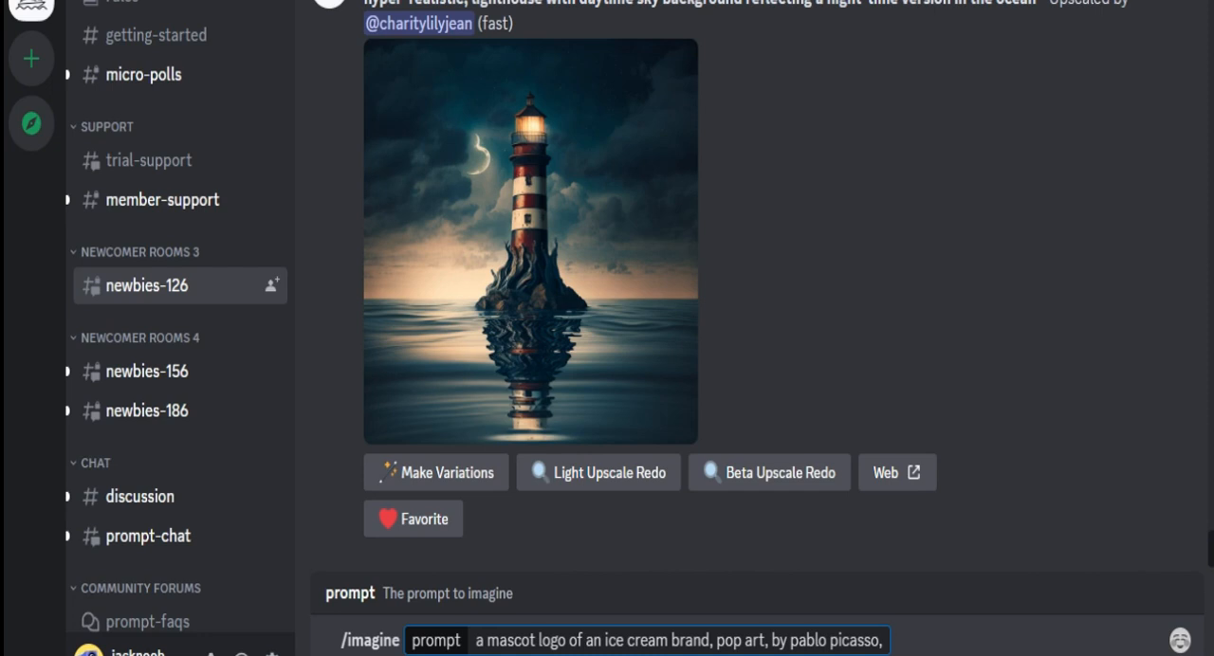
# - Extend the image prompt with the terms "gradient, no text, realistic"
pyautogui.write('g')
pyautogui.write('radien')
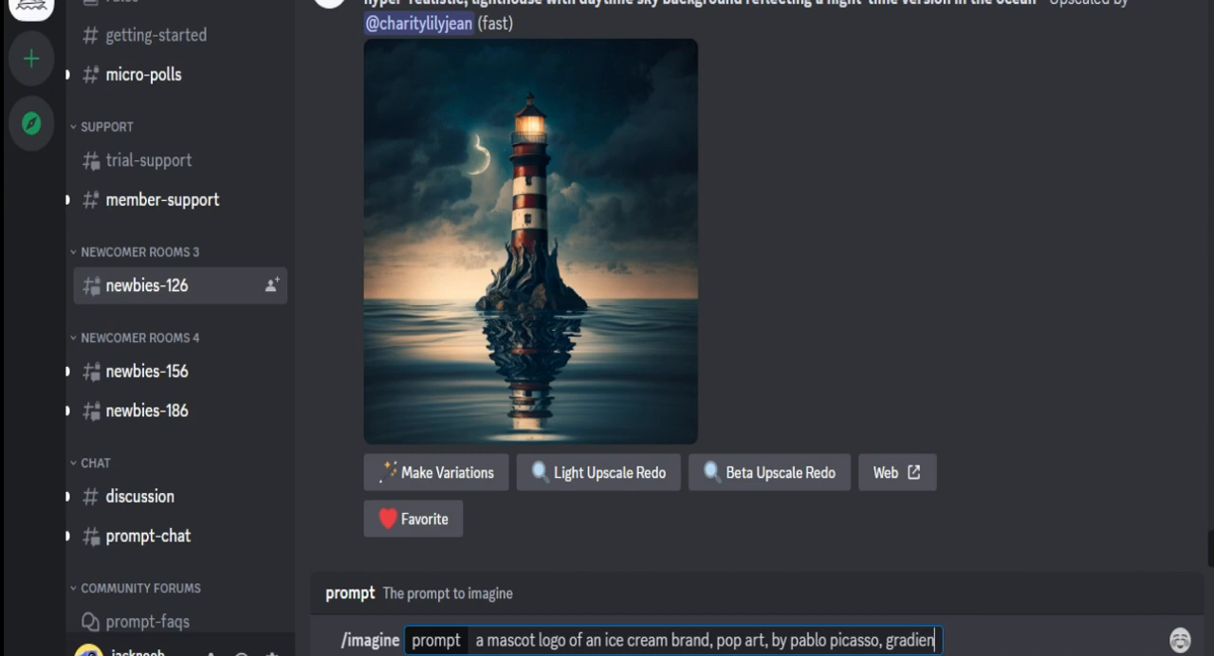
pyautogui.write('t,')
pyautogui.write('no text, re')
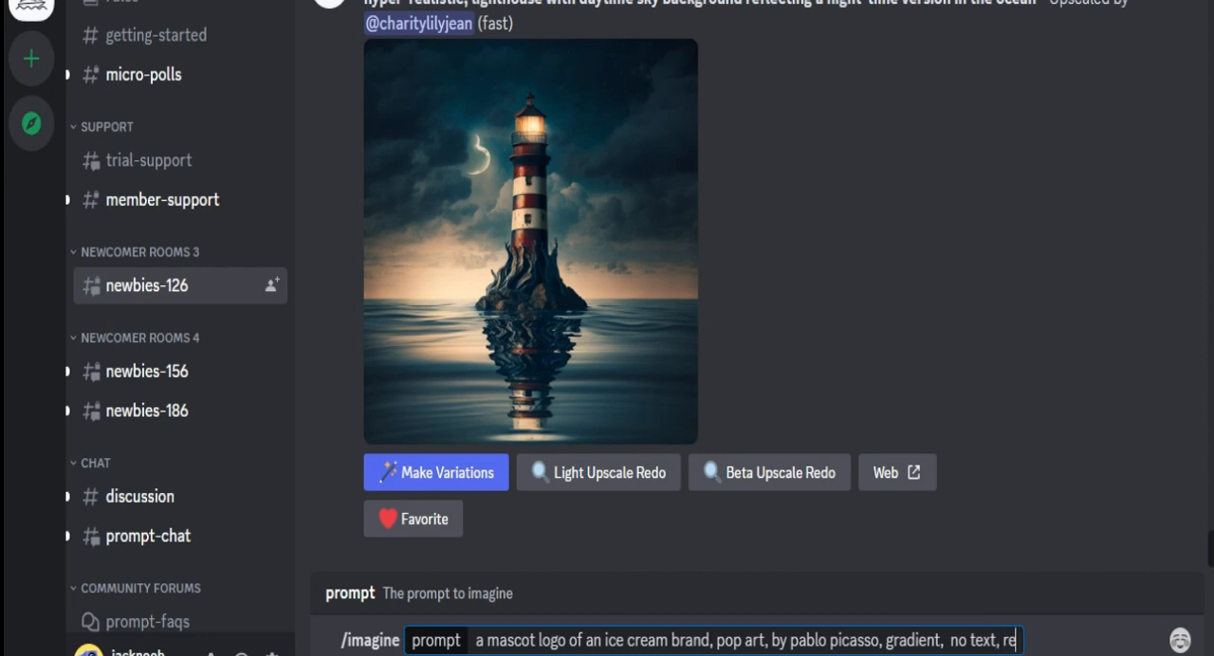
pyautogui.write('alistic')
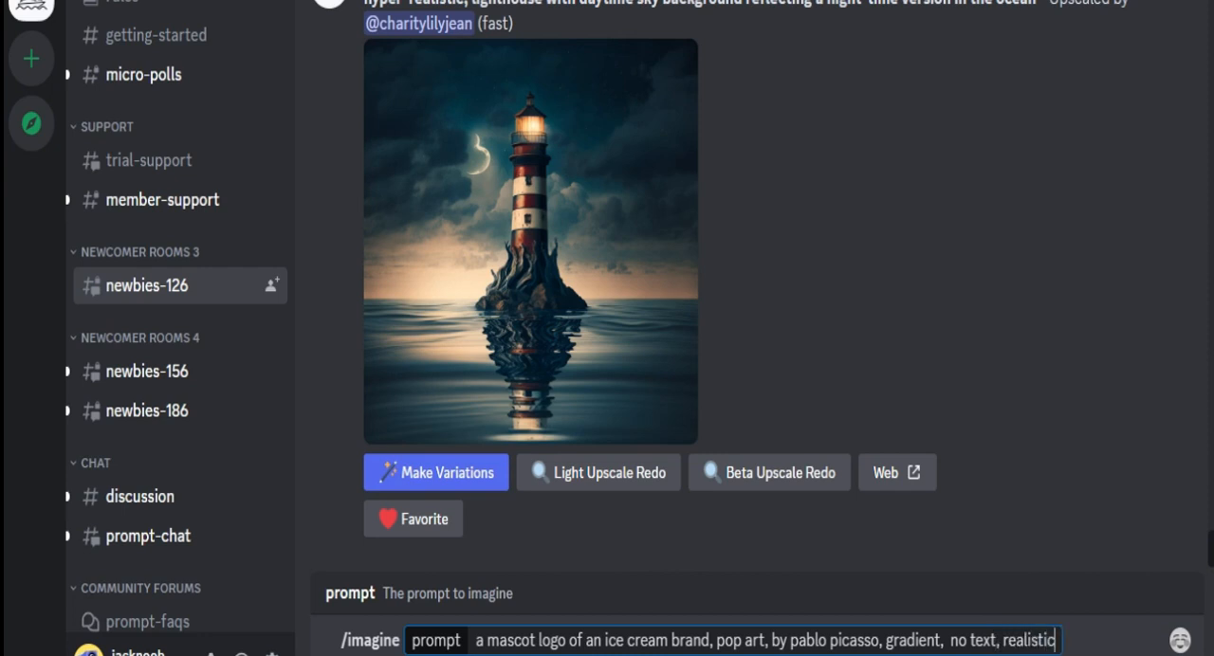
pyautogui.write(', mini')
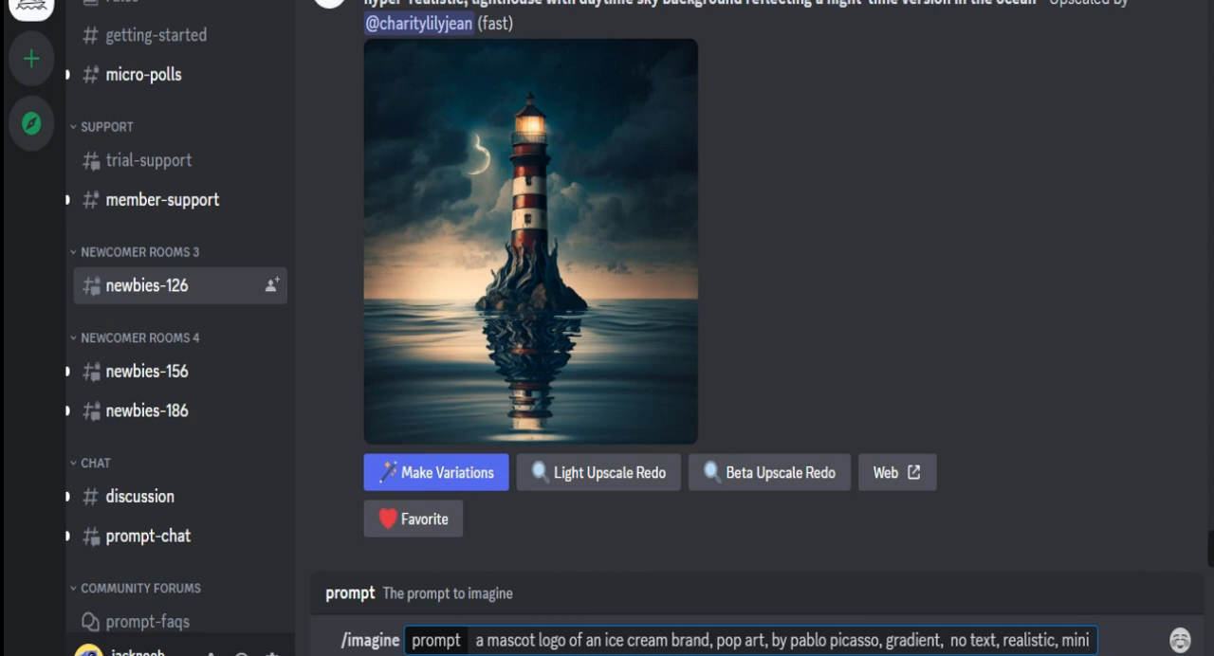
pyautogui.press('BackSpace')
pyautogui.press('BackSpace')
pyautogui.press('BackSpace')
pyautogui.press('BackSpace')
pyautogui.press('BackSpace')
pyautogui.press('BackSpace')
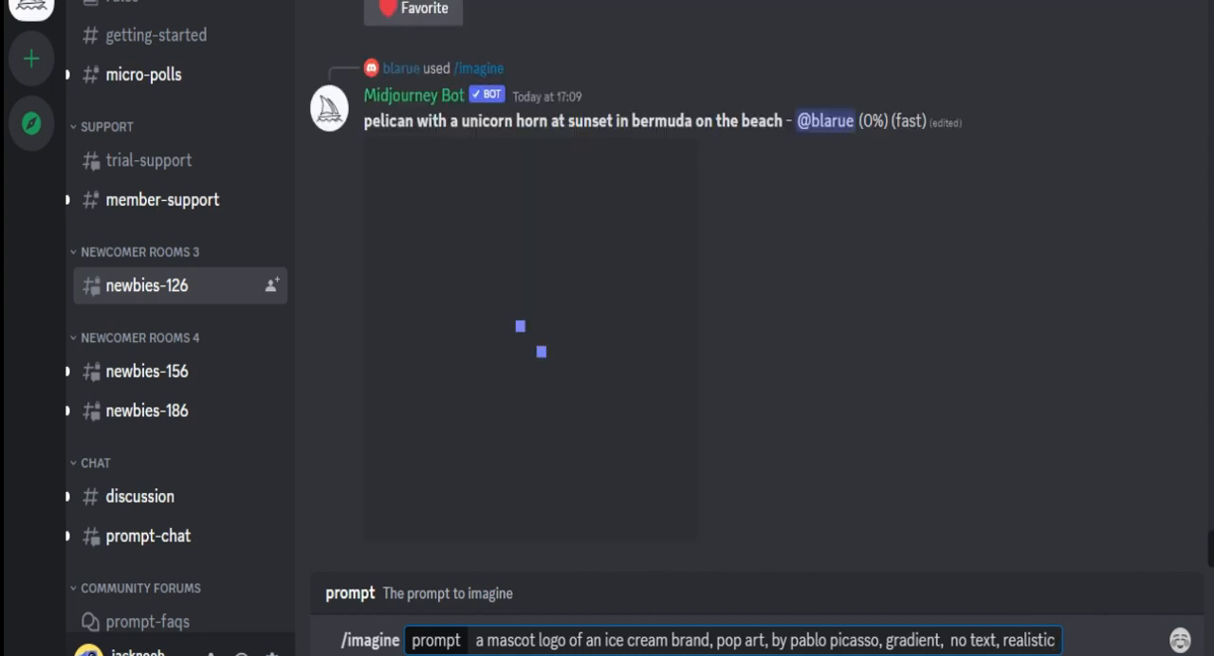
# - Submit the mascot logo prompt and view the generated four-image grid enlarged
pyautogui.press('Return')
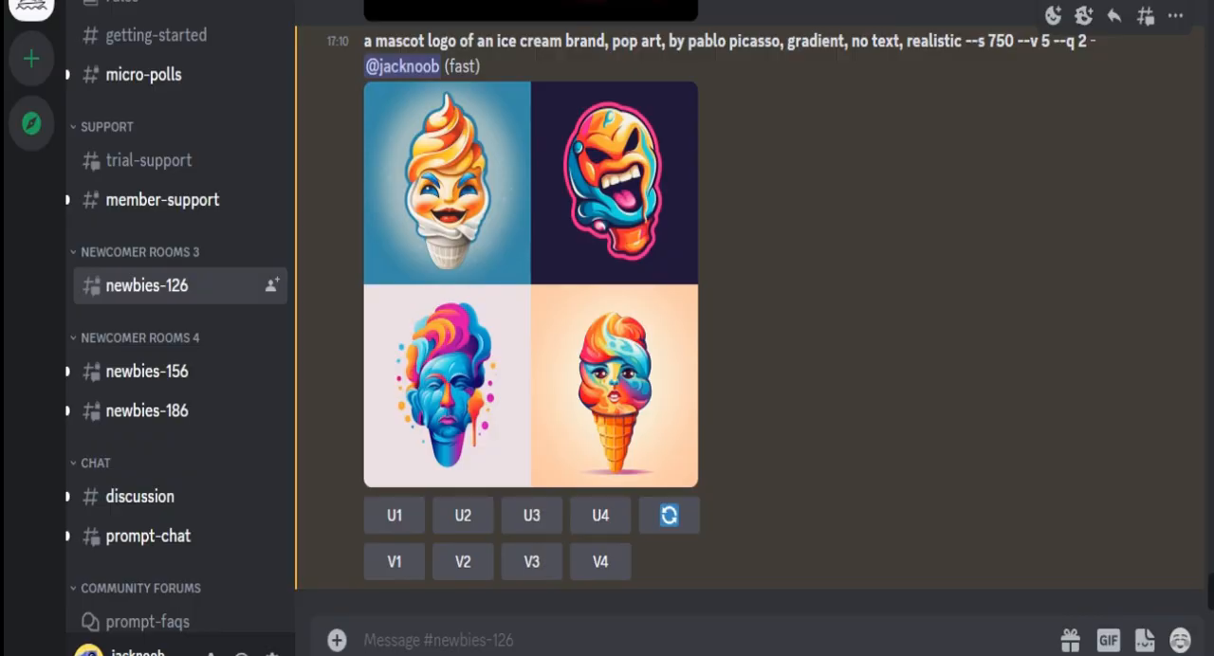
pyautogui.click(531, 285)
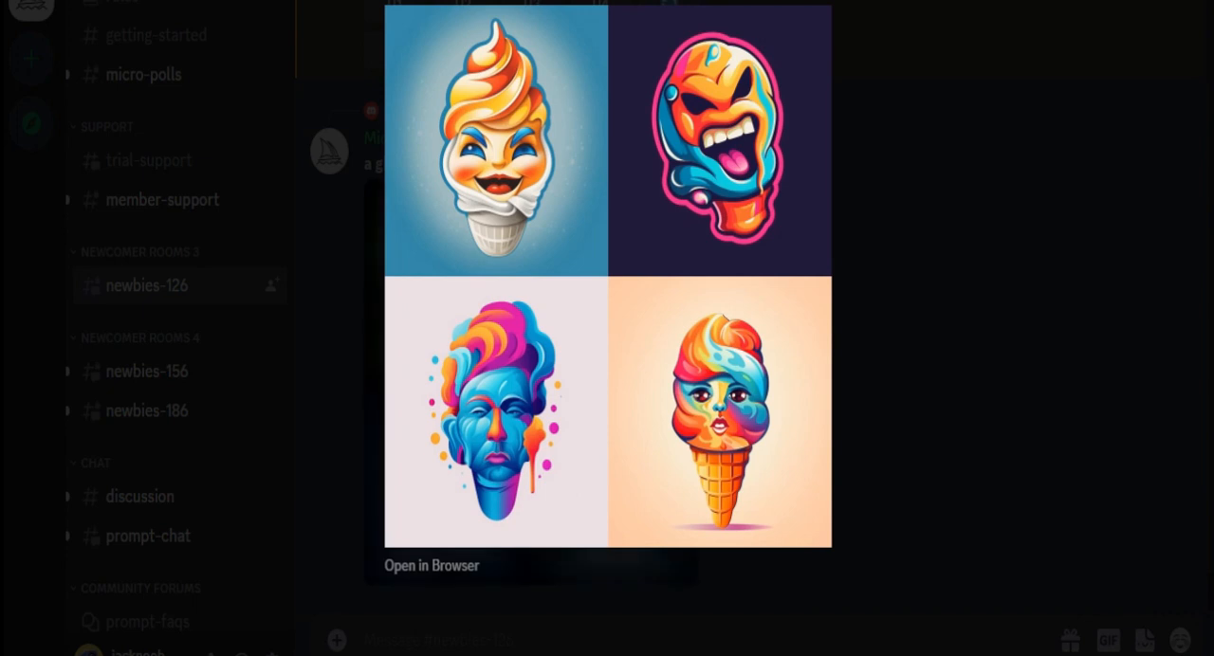
pyautogui.press('Escape')
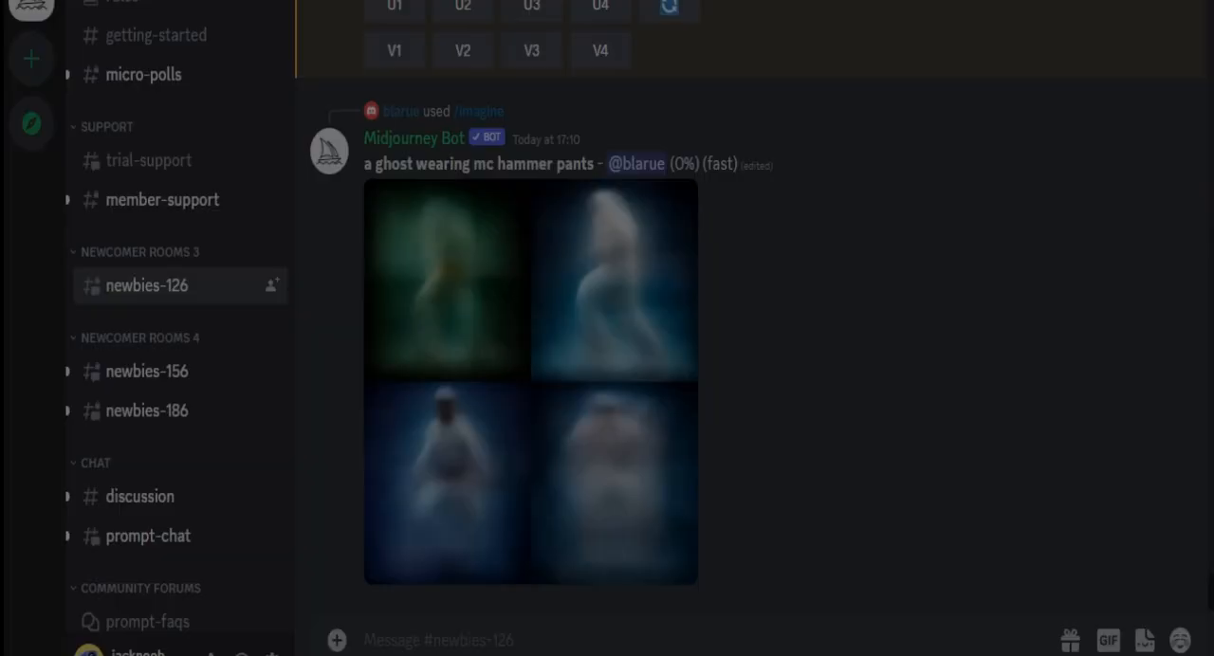
# - Upscale the fourth image of the ice cream mascot logo grid
pyautogui.scroll(3, 750, 313)
pyautogui.scroll(3, 749, 313)
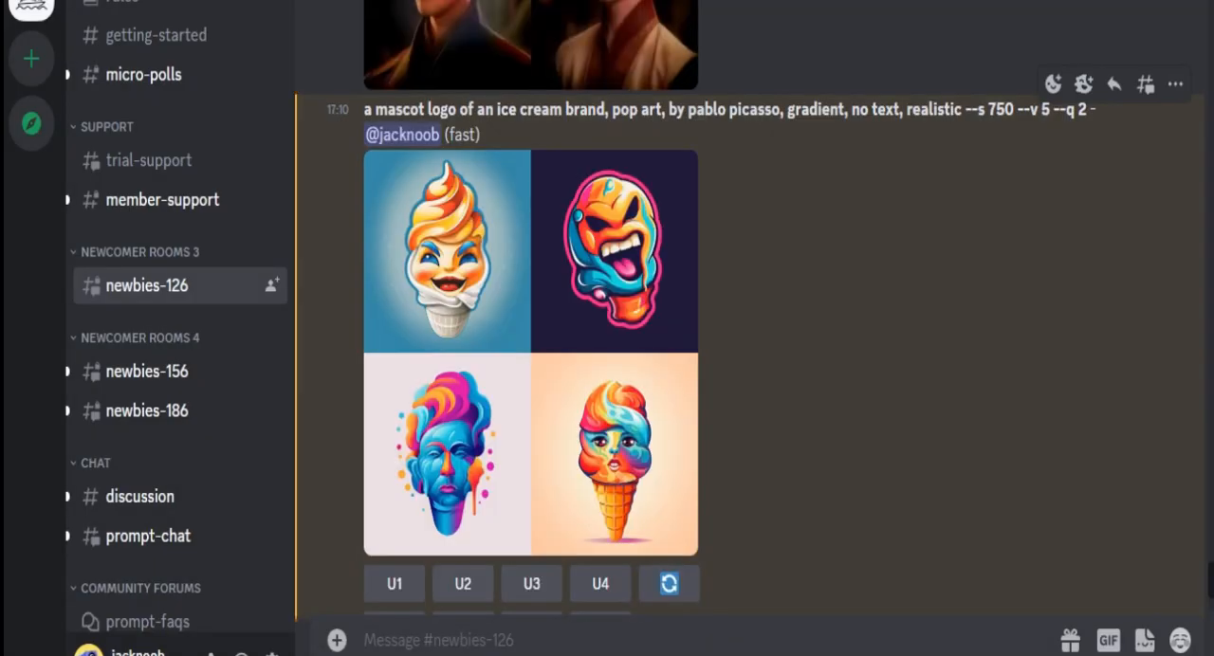
pyautogui.scroll(-2, 395, 550)
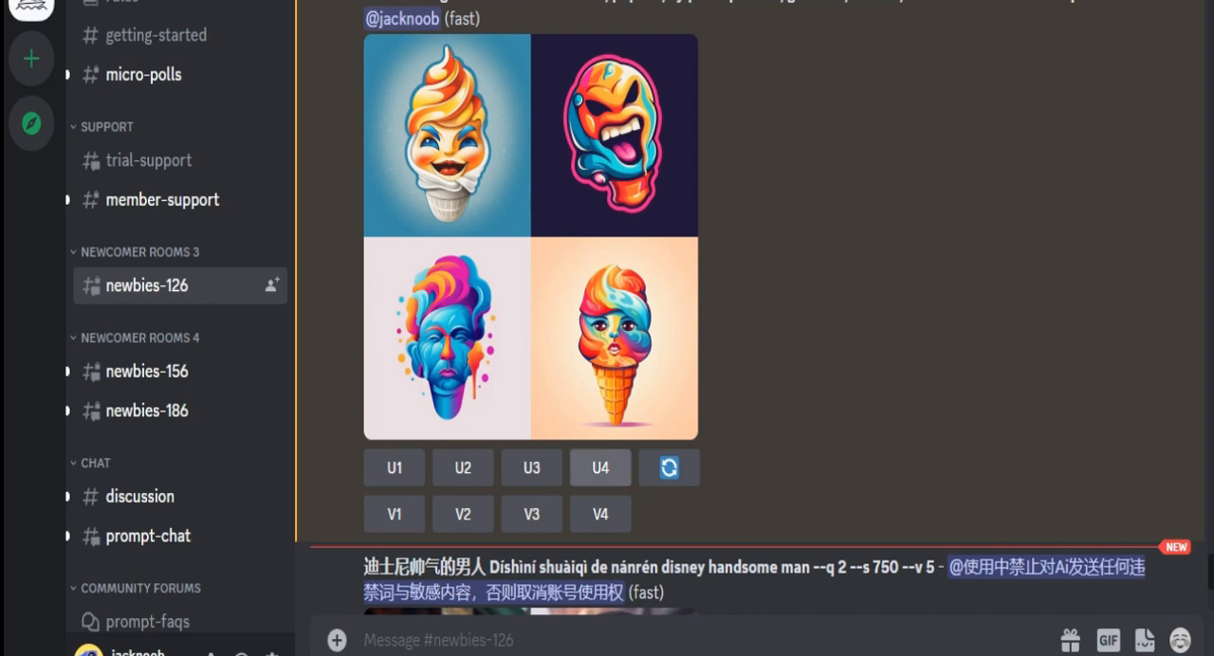
pyautogui.click(600, 468)
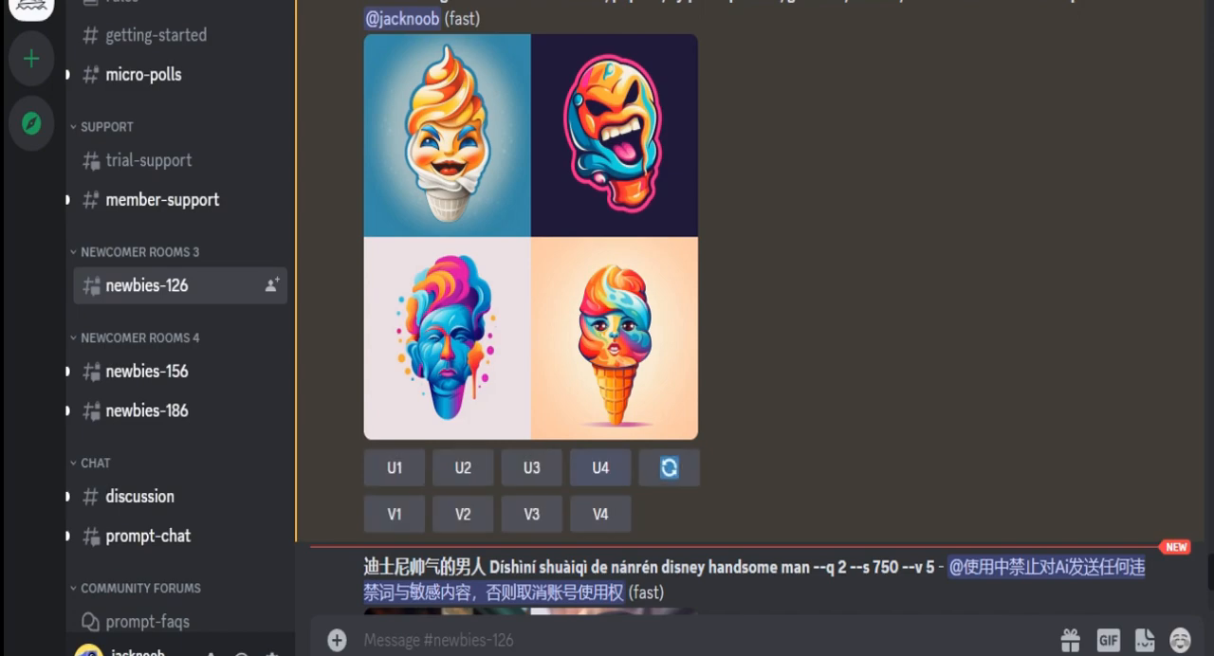